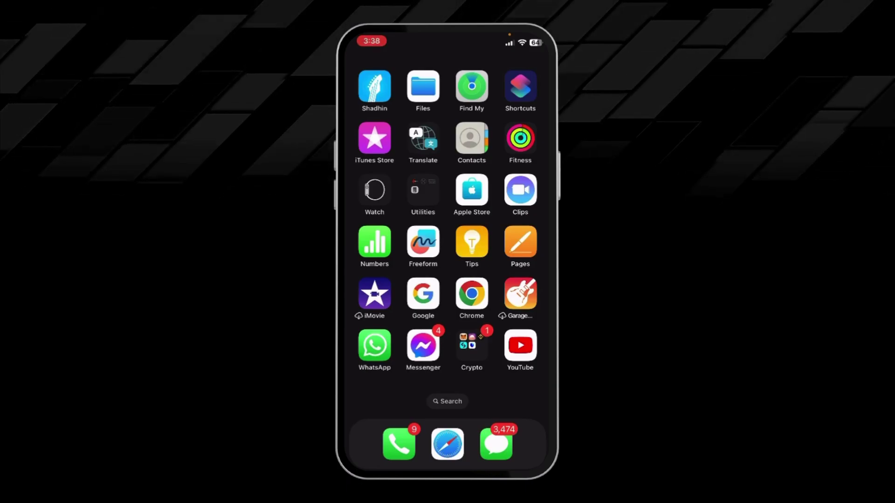
Open the Crypto folder on the iOS Home Screen
click(472, 345)
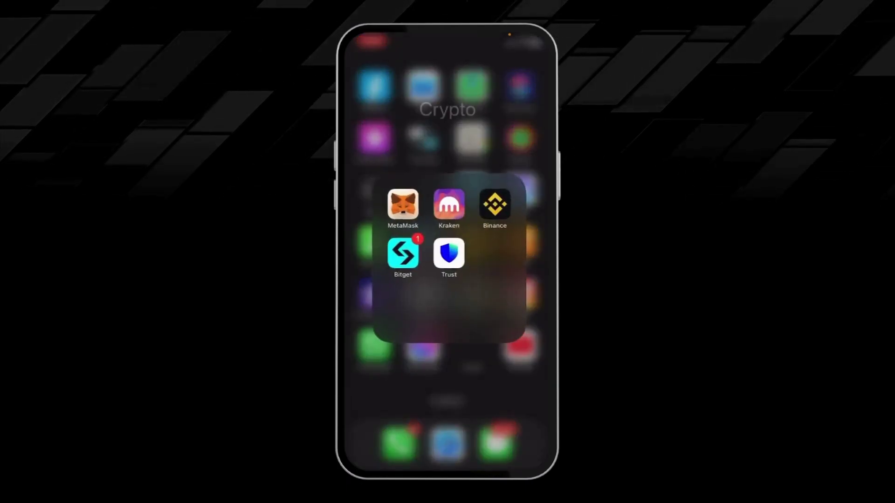
Launch Binance and start a USDT withdrawal from the Funding wallet
click(496, 196)
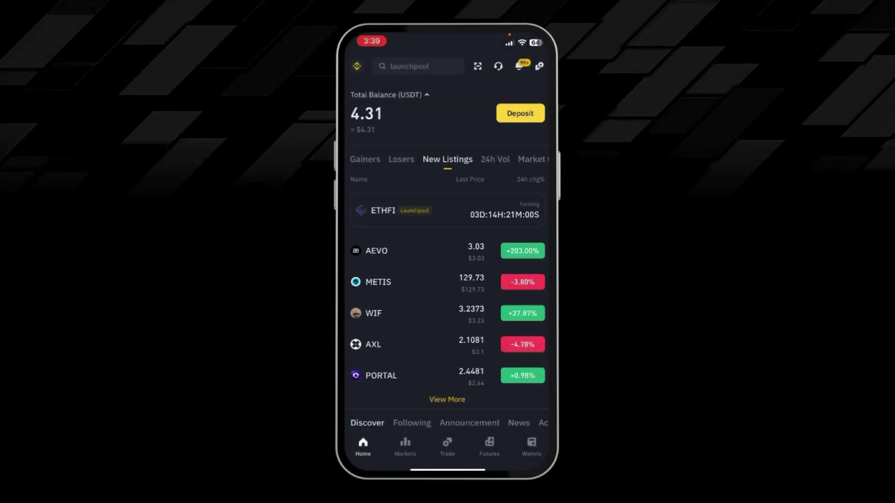
click(532, 448)
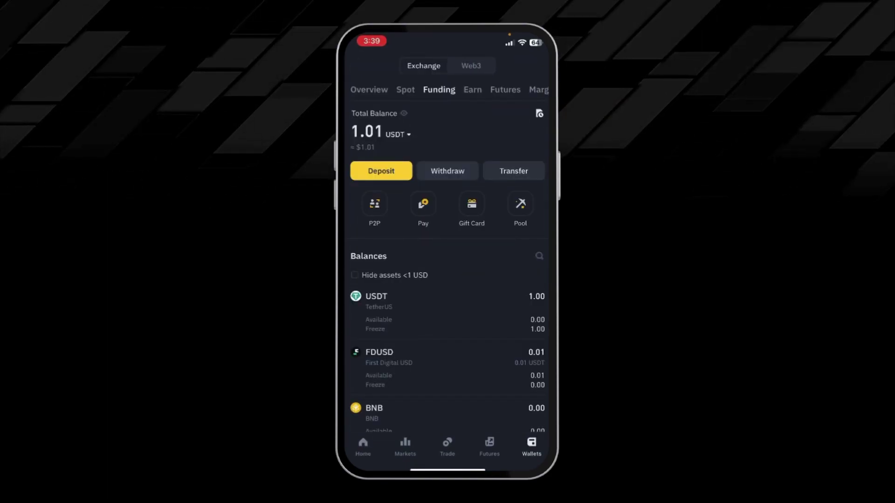
click(376, 297)
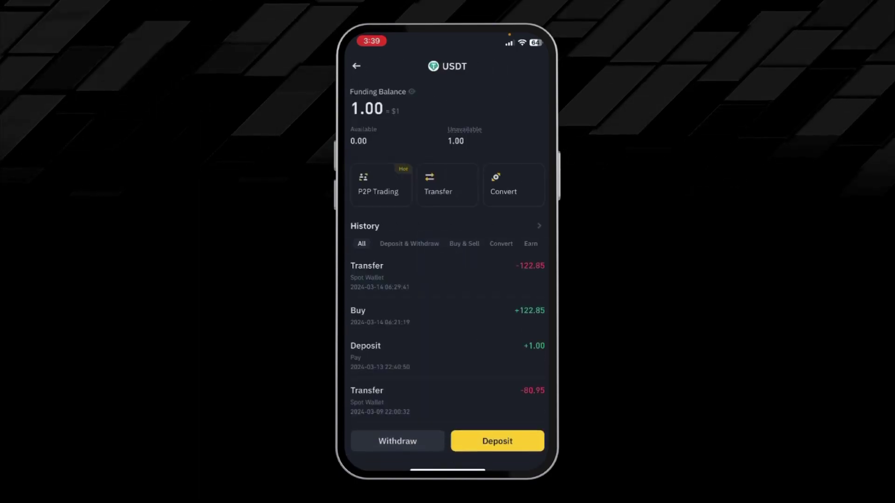
click(397, 442)
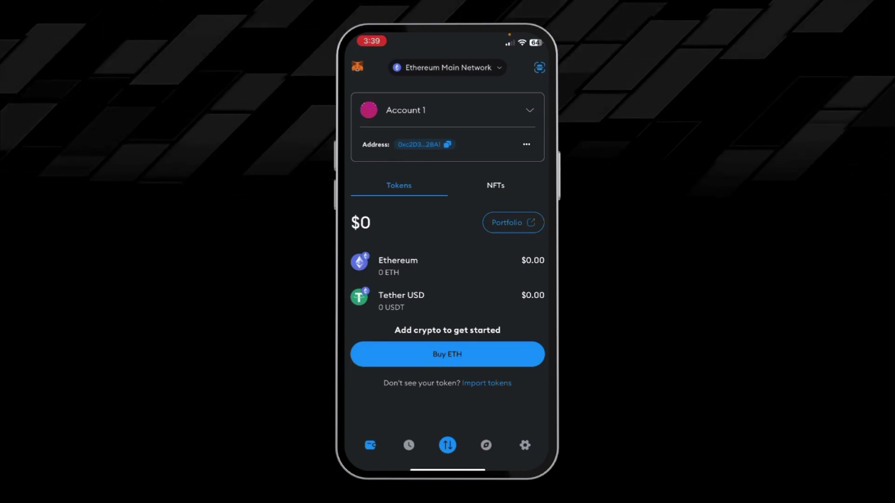
Copy Account 1's Tether USD receiving address in MetaMask
click(402, 295)
scroll(448, 280, down, 3)
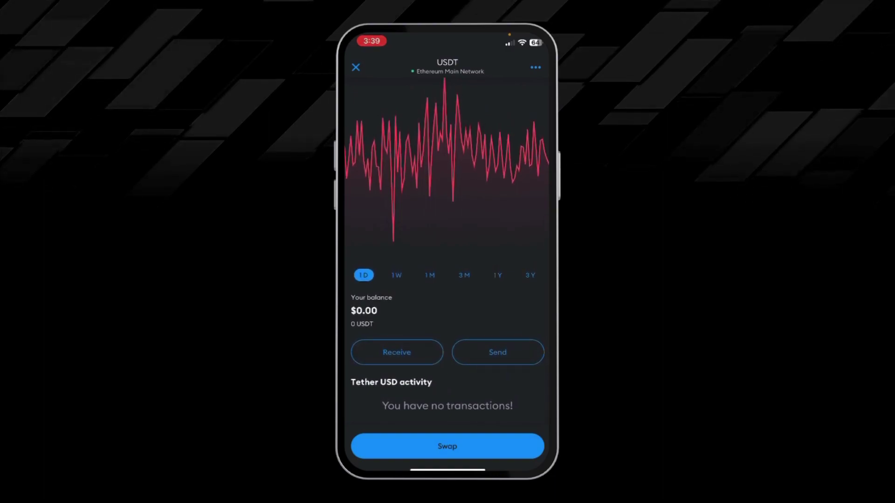
click(397, 351)
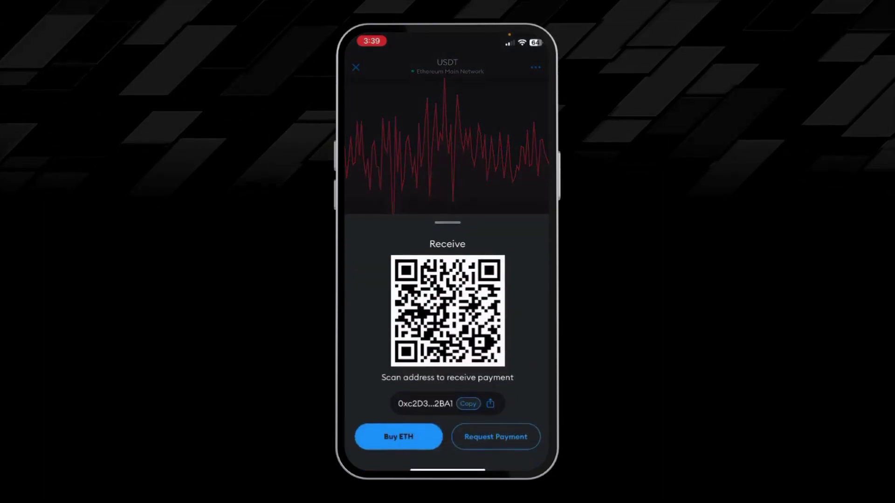
click(468, 404)
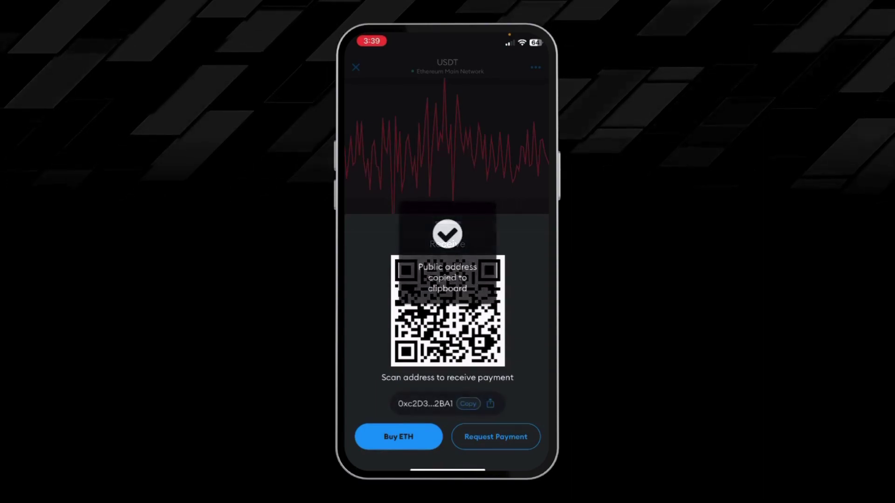
Paste the copied MetaMask address into Binance's Send USDT Address field
drag(448, 470, 448, 294)
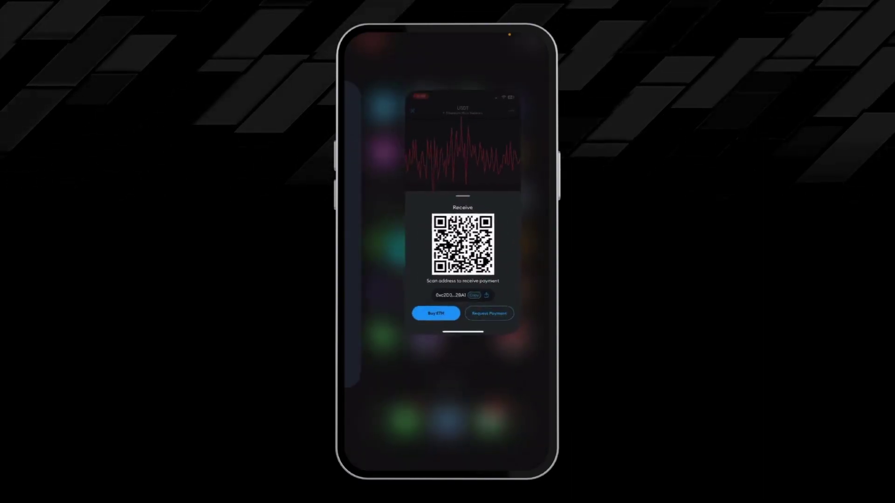
click(420, 252)
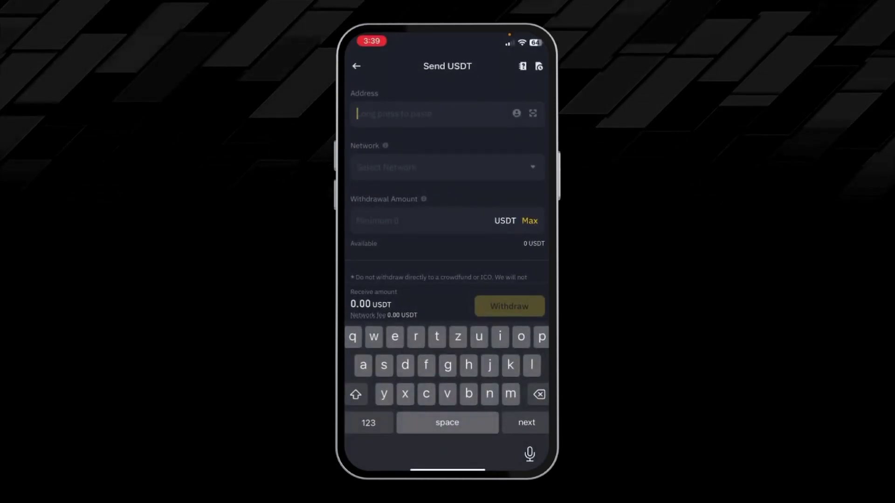
click(360, 114)
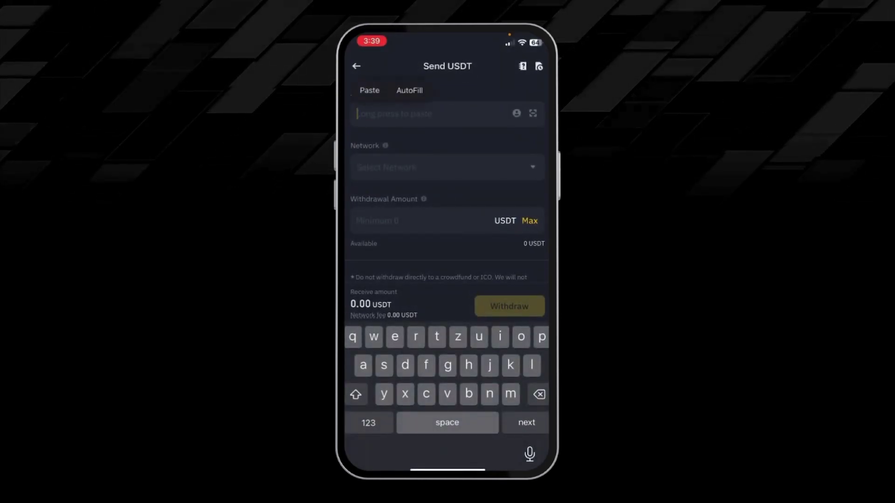
click(369, 92)
Set the withdrawal network to Ethereum (ERC20)
click(448, 176)
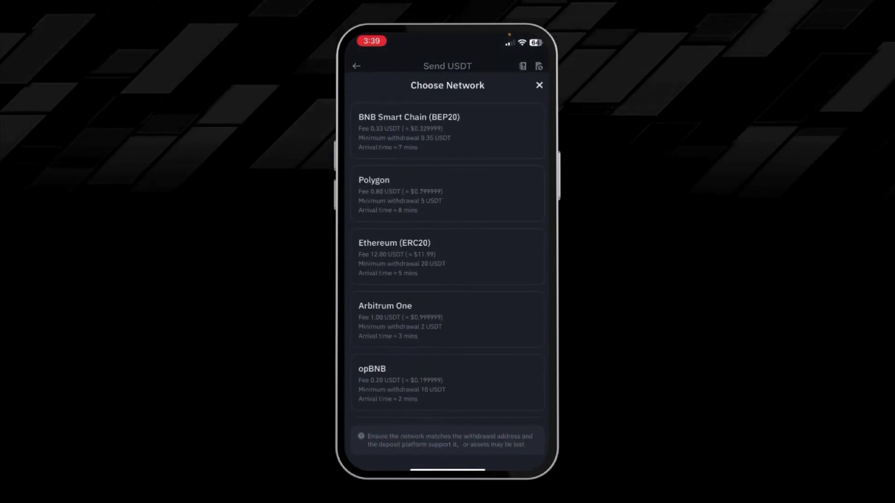
click(395, 242)
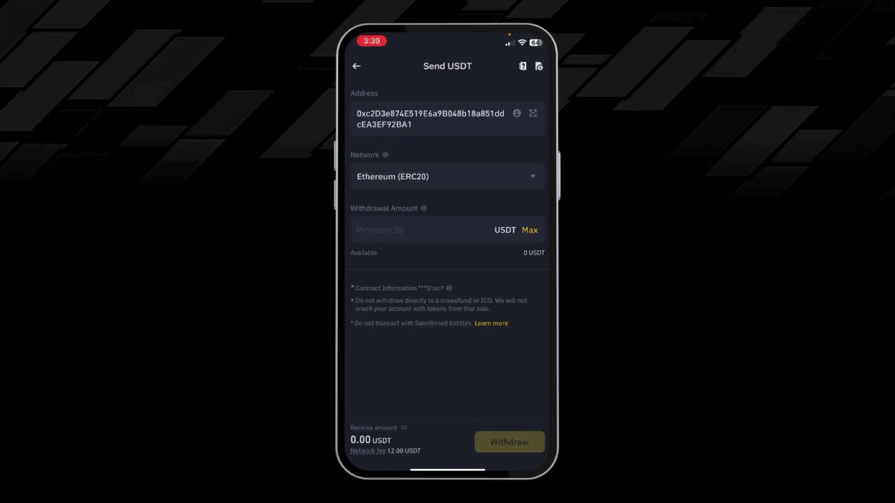
drag(447, 470, 447, 280)
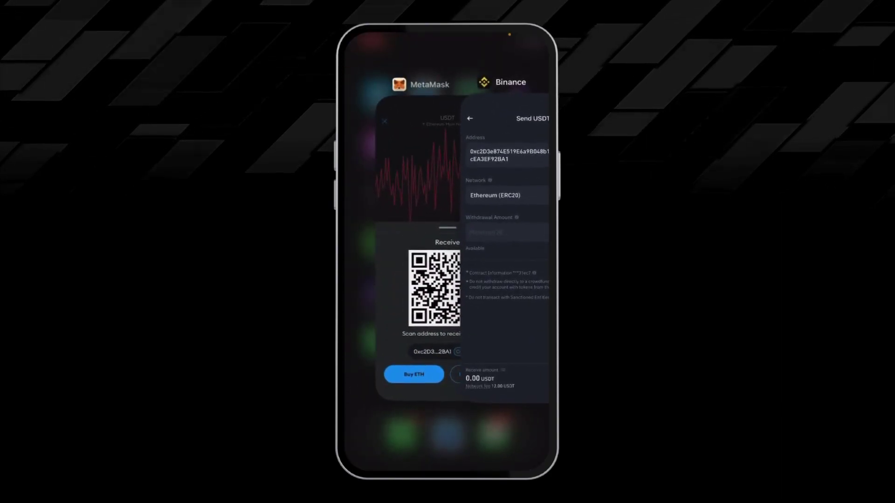
Dismiss MetaMask's USDT Receive sheet and switch back to Binance's Send USDT form
click(420, 279)
drag(448, 224, 448, 447)
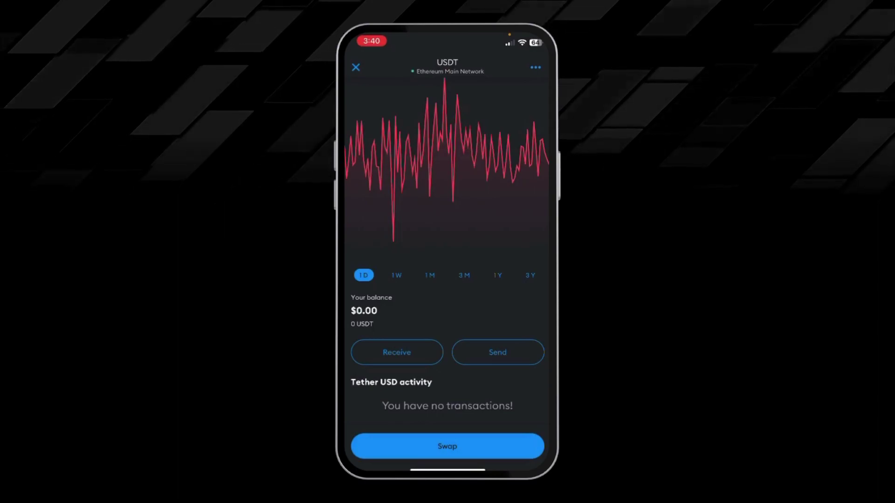
drag(475, 175, 475, 210)
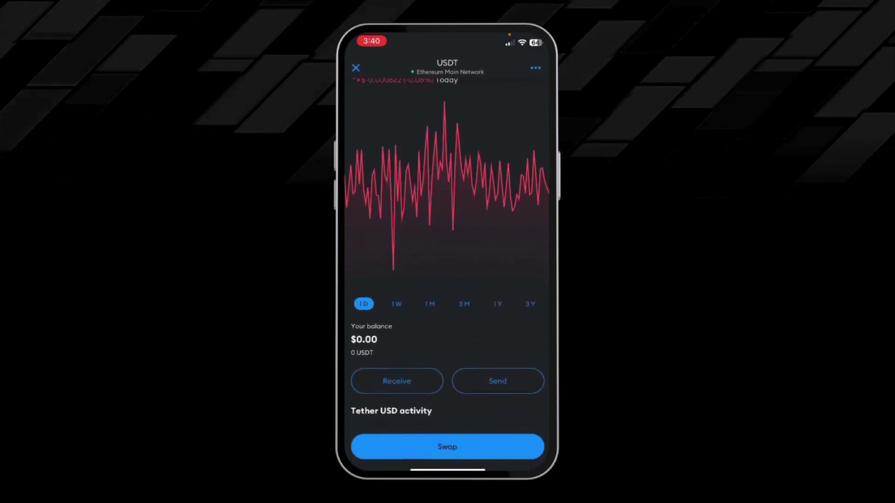
drag(448, 470, 448, 314)
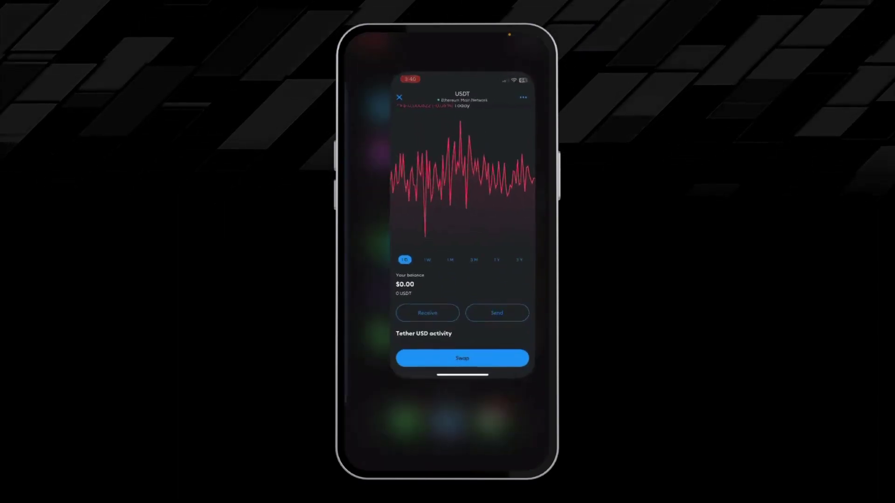
click(399, 240)
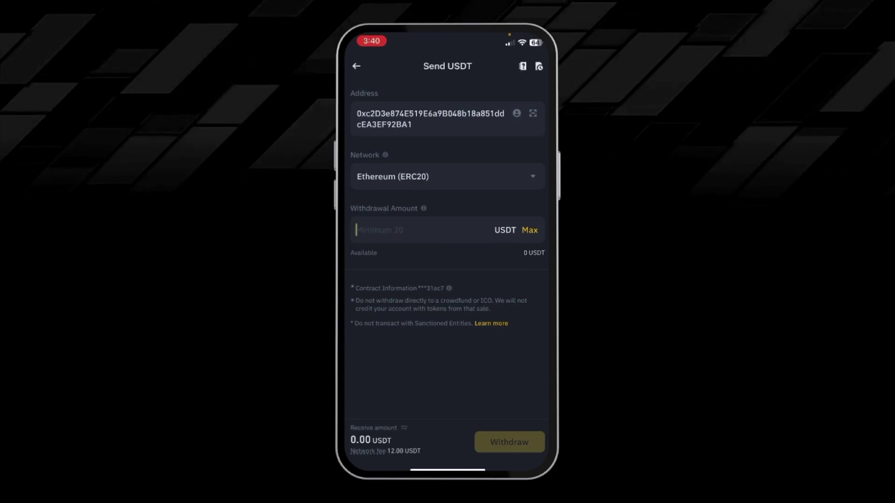
Enter 500 in the Withdrawal Amount field, leaving 488.00 USDT to receive
click(420, 230)
text(500)
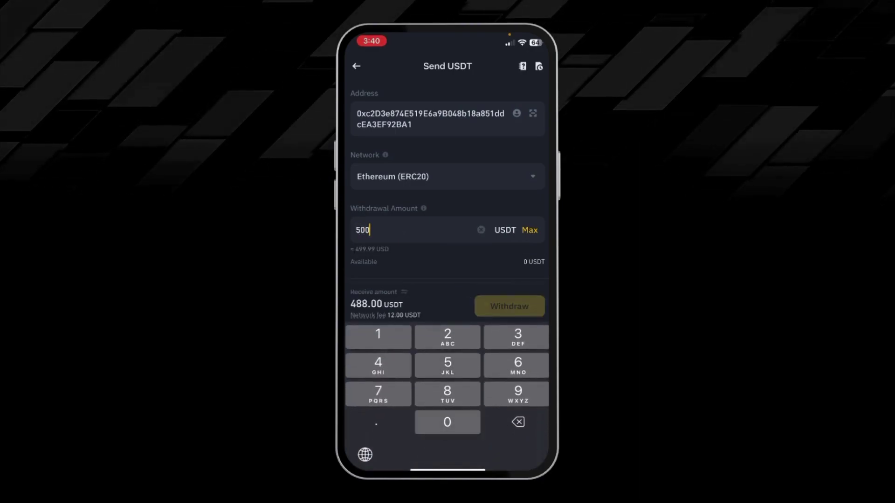